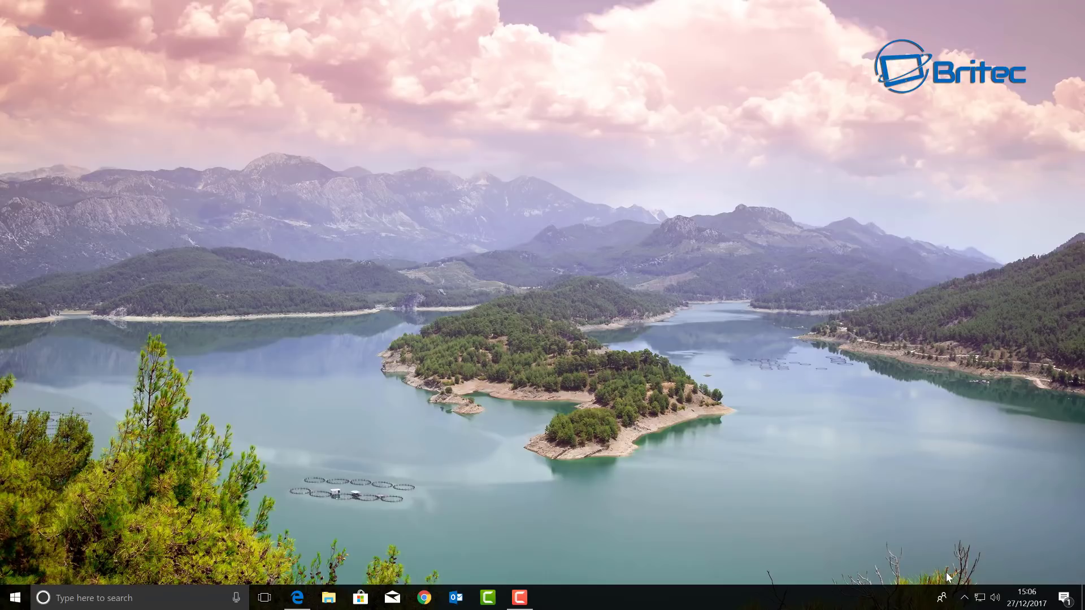
Open Avast Free Antivirus from the hidden tray icons, then close it
{"action": "left_click", "coordinate": [965, 598]}
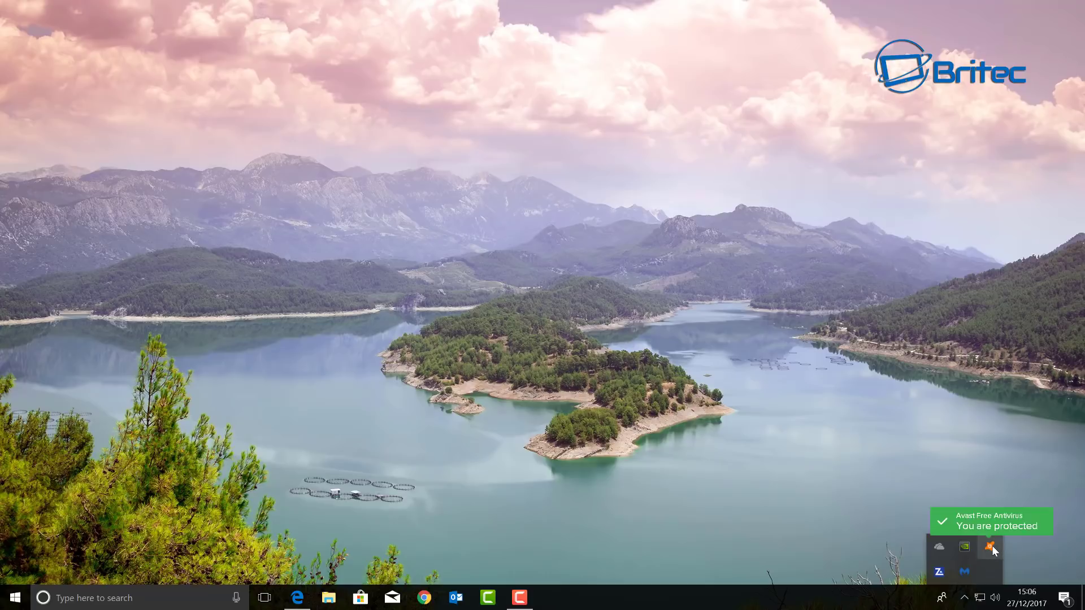
{"action": "left_click", "coordinate": [992, 546]}
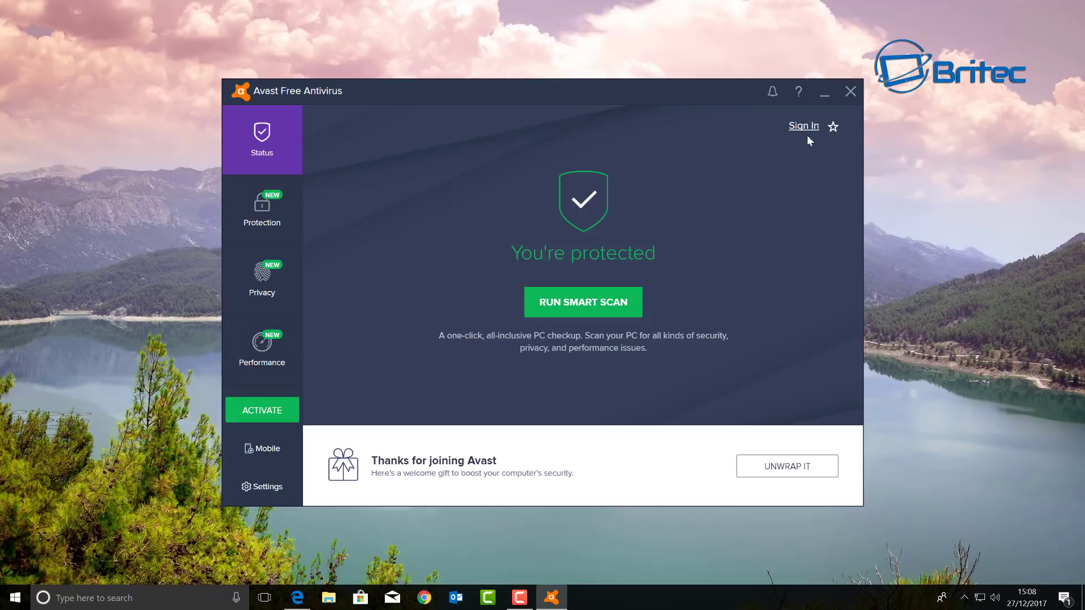
{"action": "left_click", "coordinate": [851, 91]}
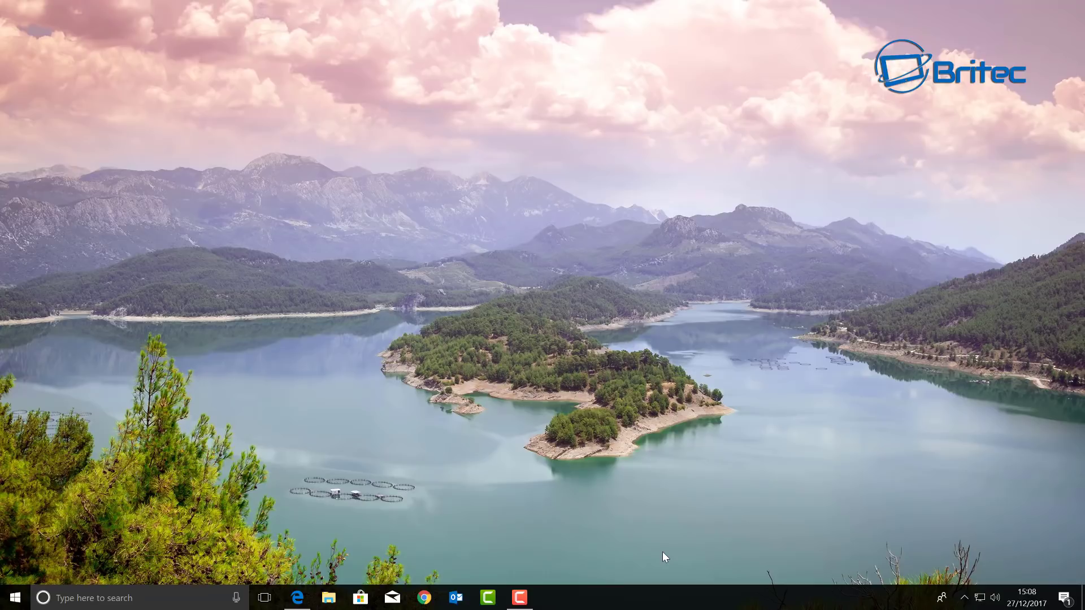
Widen, reposition and close Malwarebytes, then view the Malwarebytes site in Edge
{"action": "left_click", "coordinate": [964, 598]}
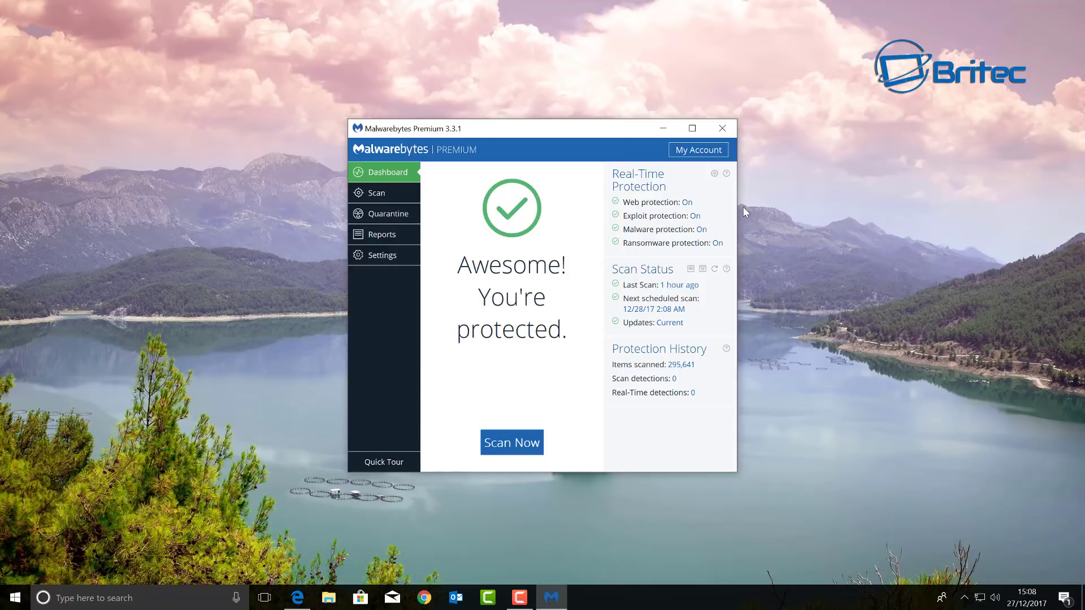
{"action": "left_click_drag", "start_coordinate": [737, 208], "coordinate": [841, 207]}
{"action": "left_click_drag", "start_coordinate": [611, 134], "coordinate": [574, 126]}
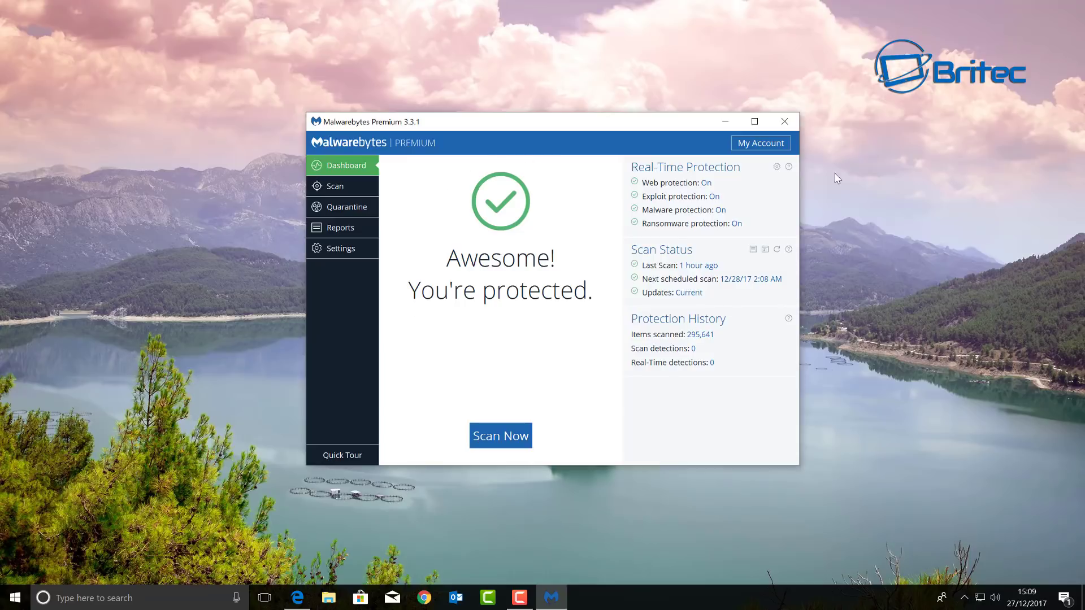
{"action": "left_click", "coordinate": [790, 124]}
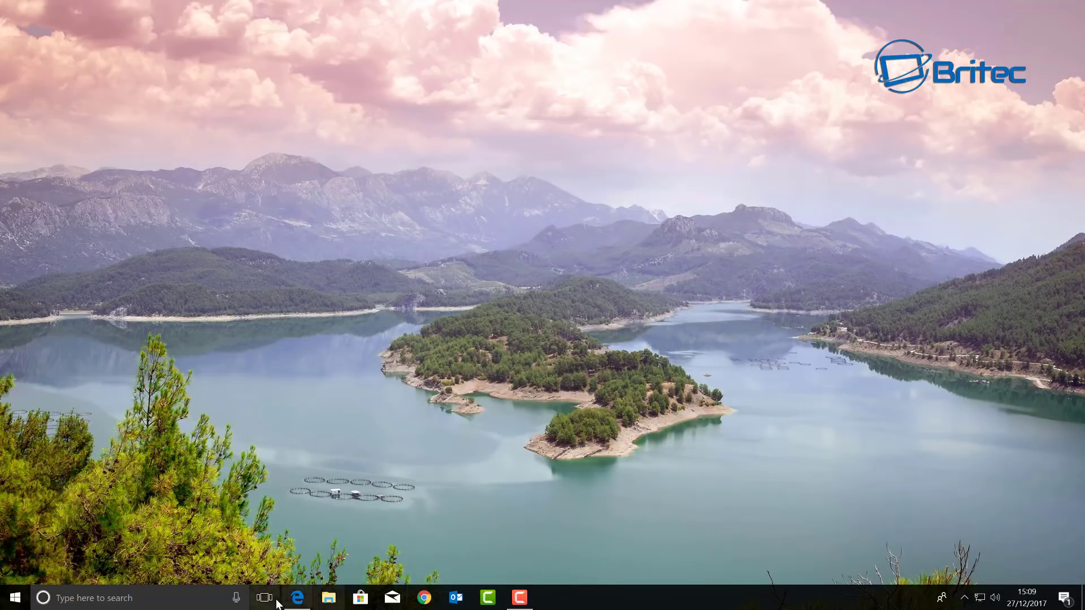
{"action": "left_click", "coordinate": [296, 599]}
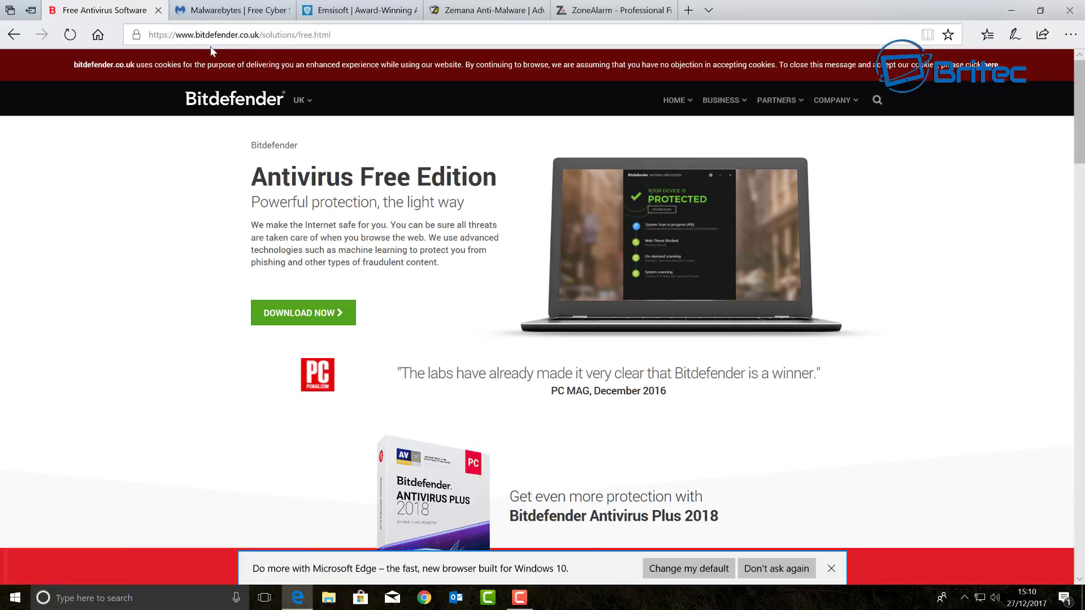
{"action": "left_click", "coordinate": [237, 13]}
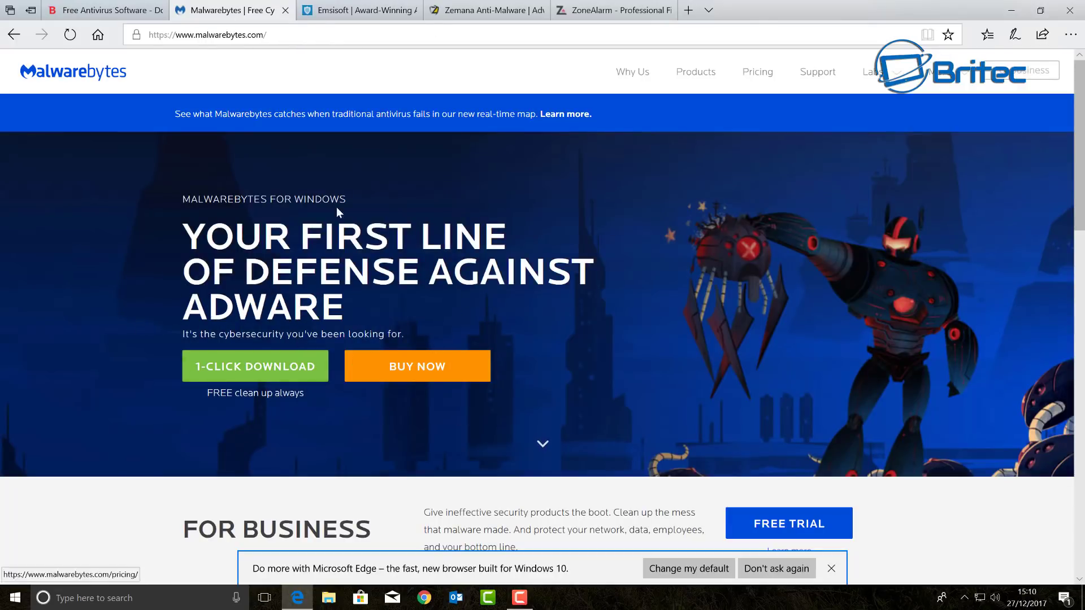
Compare the Emsisoft and Malwarebytes sites, ending on the Emsisoft homepage
{"action": "left_click", "coordinate": [346, 11]}
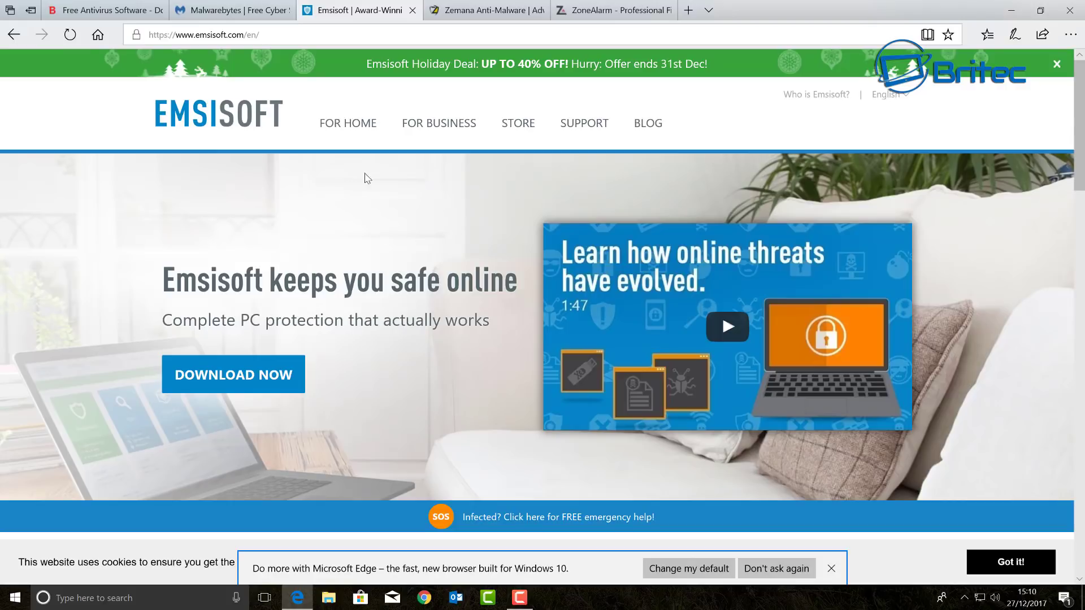
{"action": "left_click", "coordinate": [219, 19]}
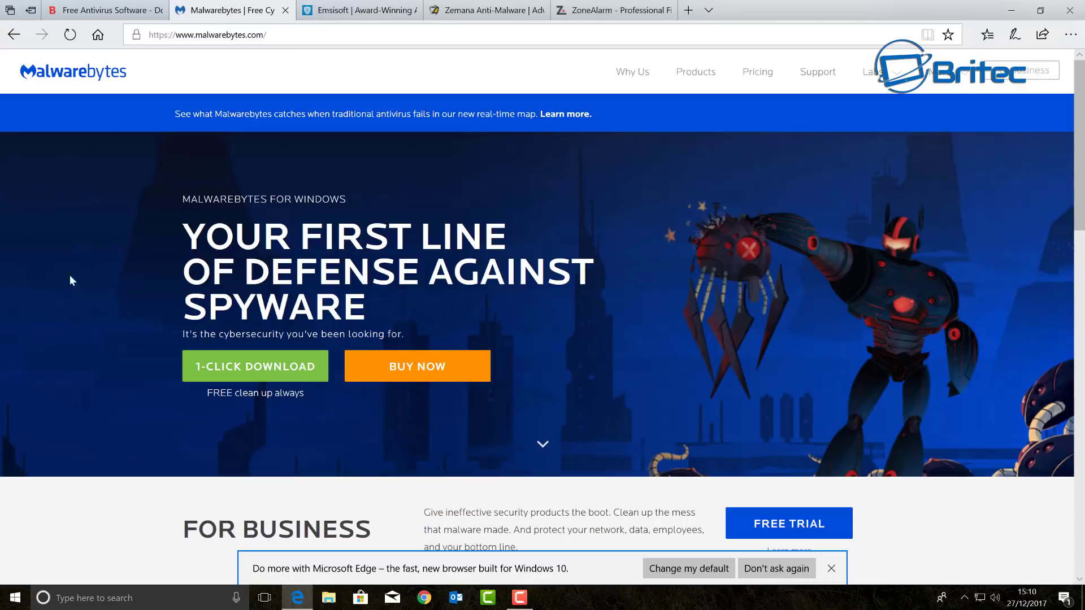
{"action": "left_click", "coordinate": [337, 16]}
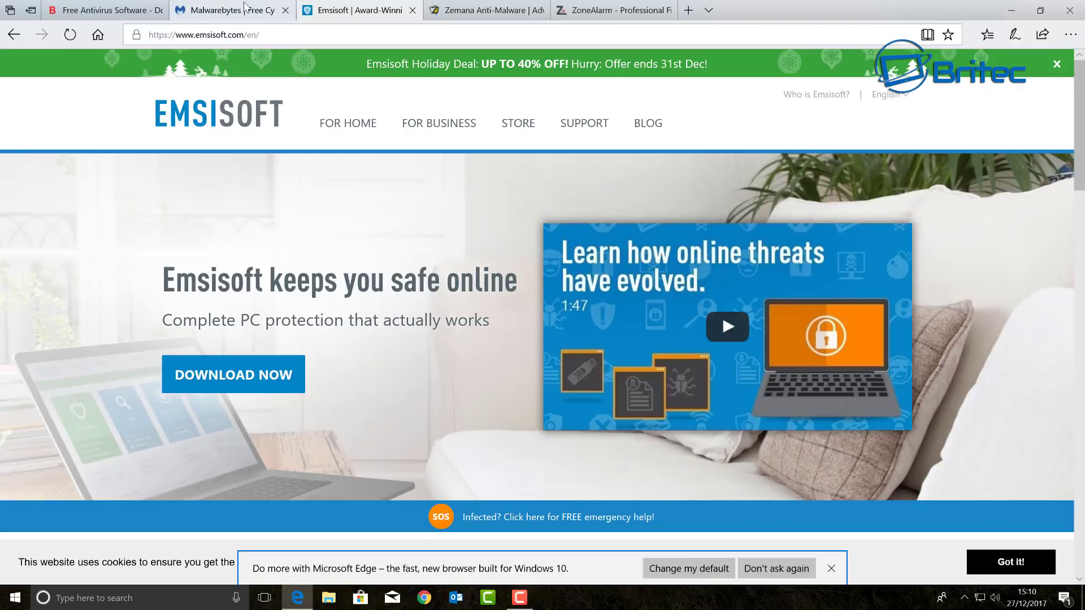
Open Zemana AntiMalware from the Zemana site's For Home menu and scroll through its benefits
{"action": "left_click", "coordinate": [487, 13]}
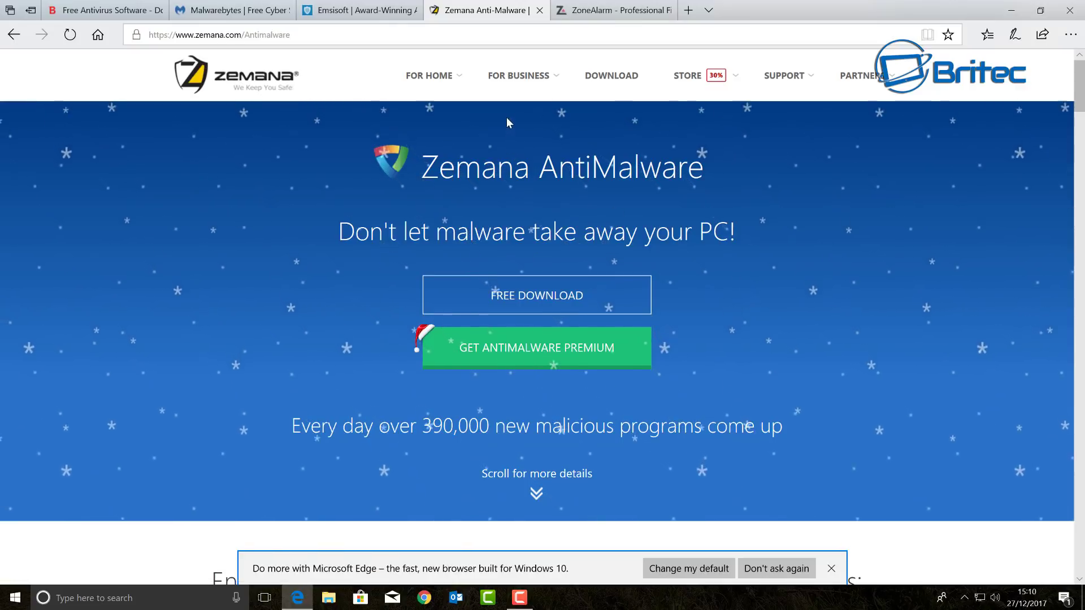
{"action": "mouse_move", "coordinate": [430, 75]}
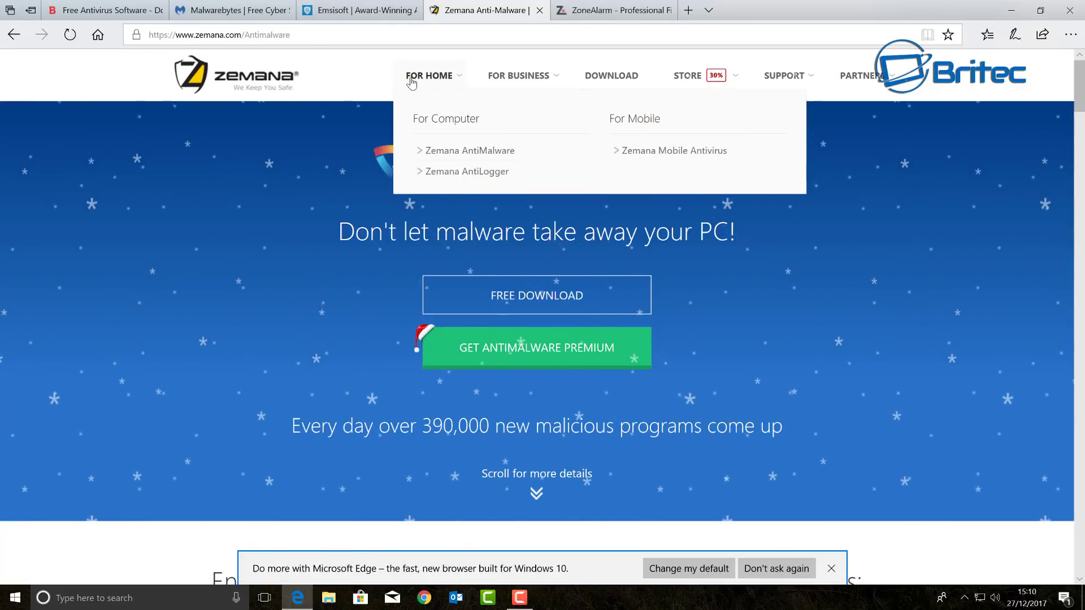
{"action": "mouse_move", "coordinate": [503, 89]}
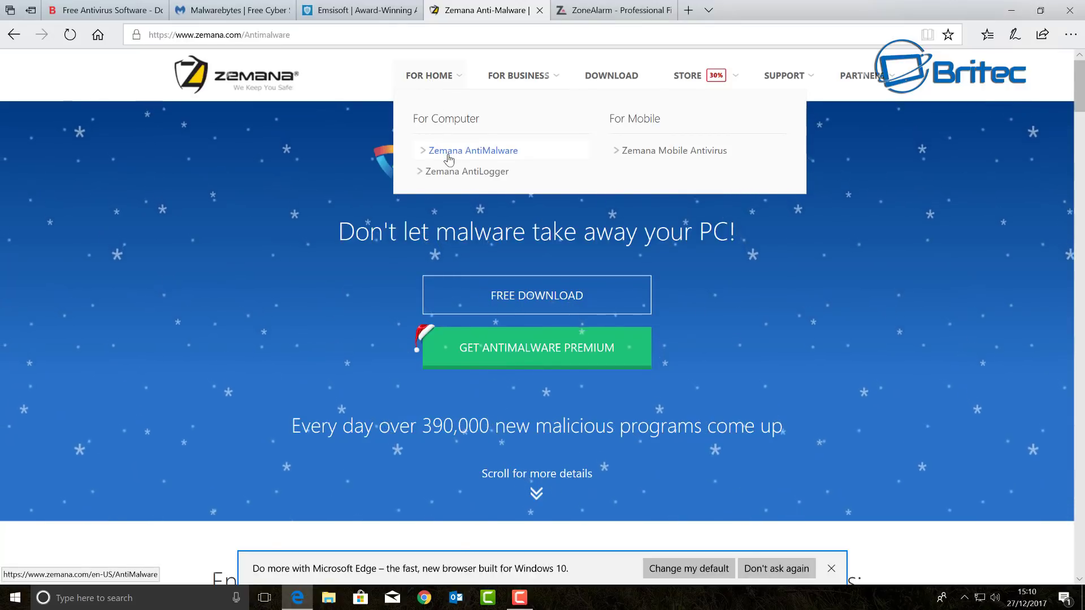
{"action": "left_click", "coordinate": [449, 153]}
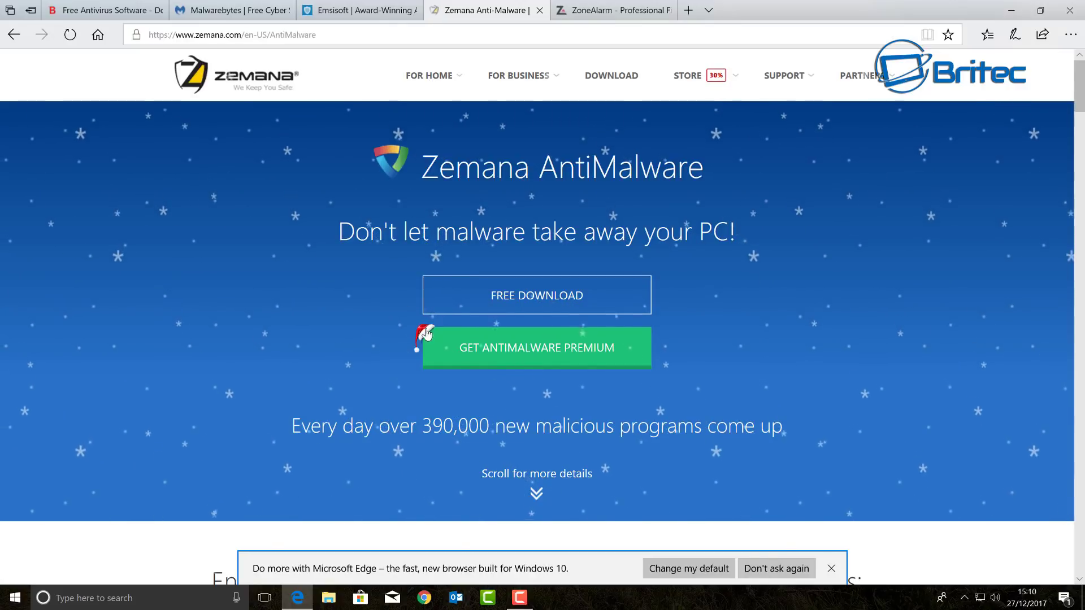
{"action": "scroll", "coordinate": [416, 345], "scroll_direction": "down", "scroll_amount": 10}
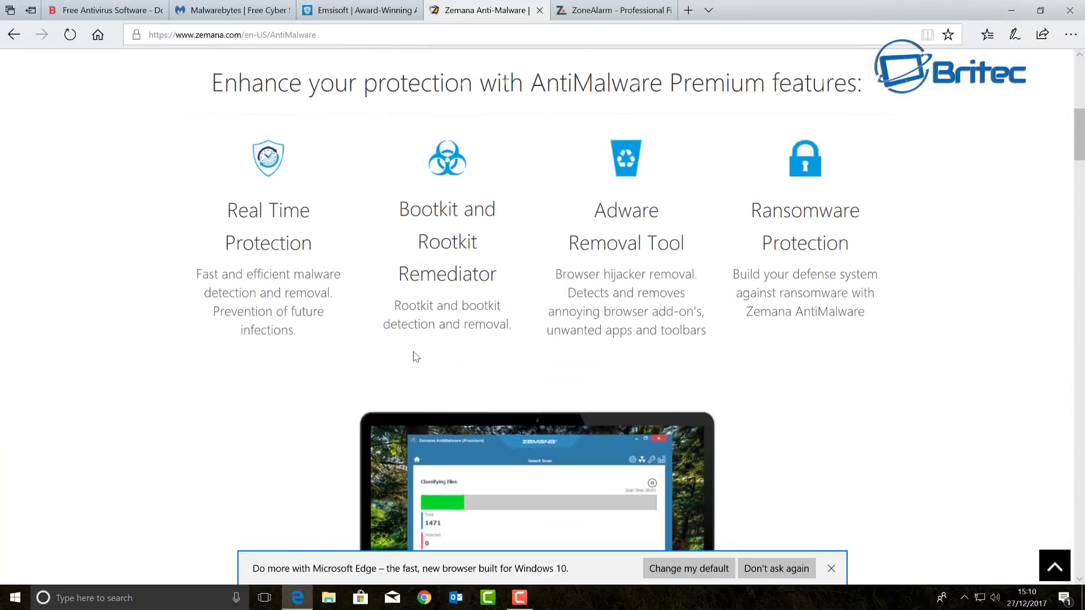
{"action": "scroll", "coordinate": [414, 356], "scroll_direction": "down", "scroll_amount": 4}
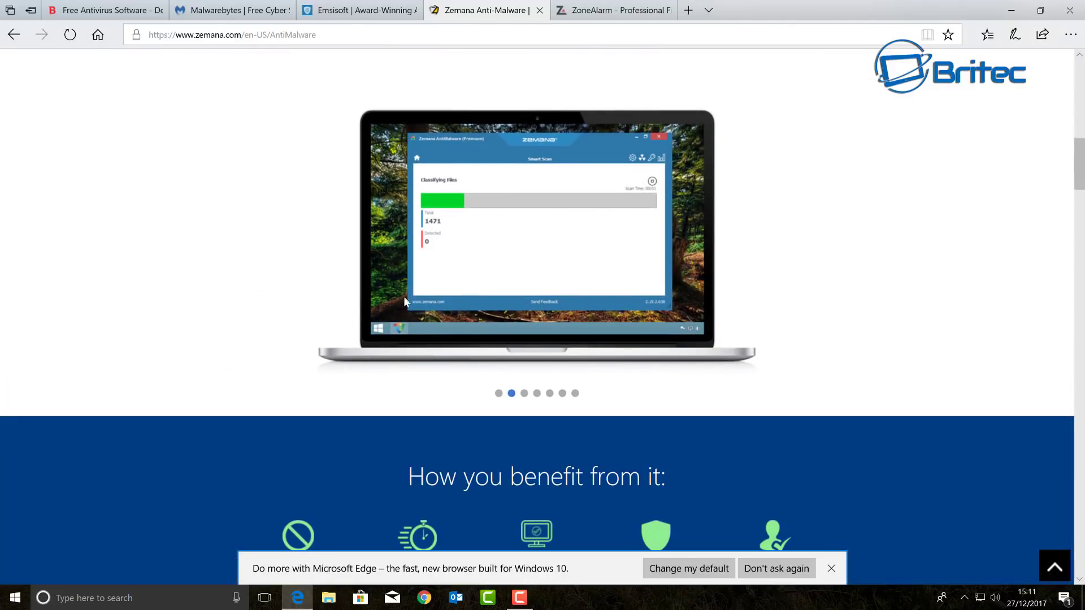
{"action": "scroll", "coordinate": [458, 311], "scroll_direction": "up", "scroll_amount": 15}
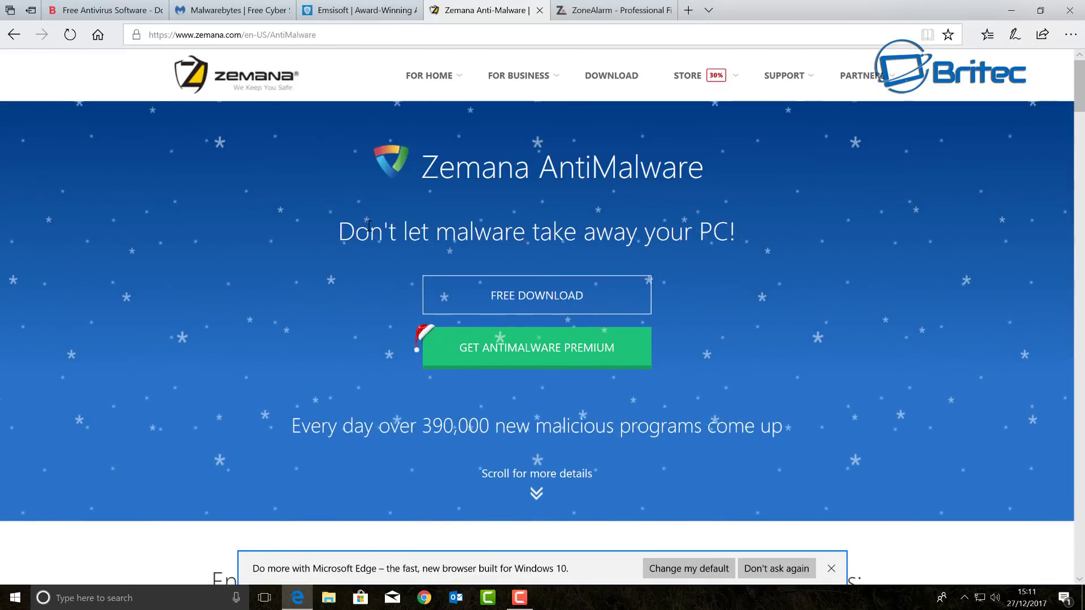
Show the ZoneAlarm Free Firewall 2018 page and highlight, then deselect, its heading
{"action": "left_click", "coordinate": [614, 11]}
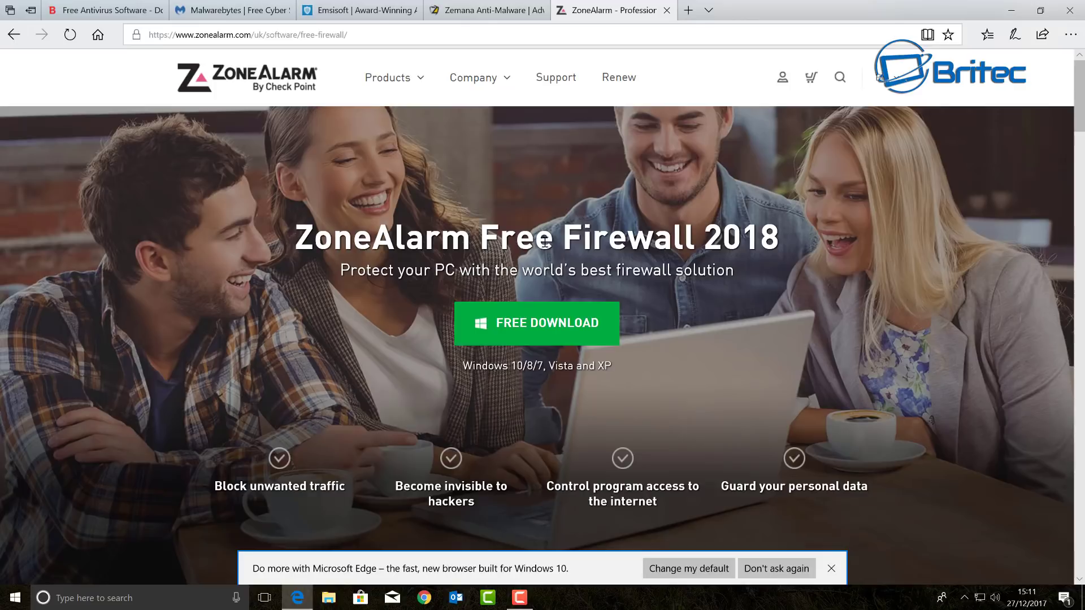
{"action": "left_click_drag", "start_coordinate": [554, 238], "coordinate": [286, 230]}
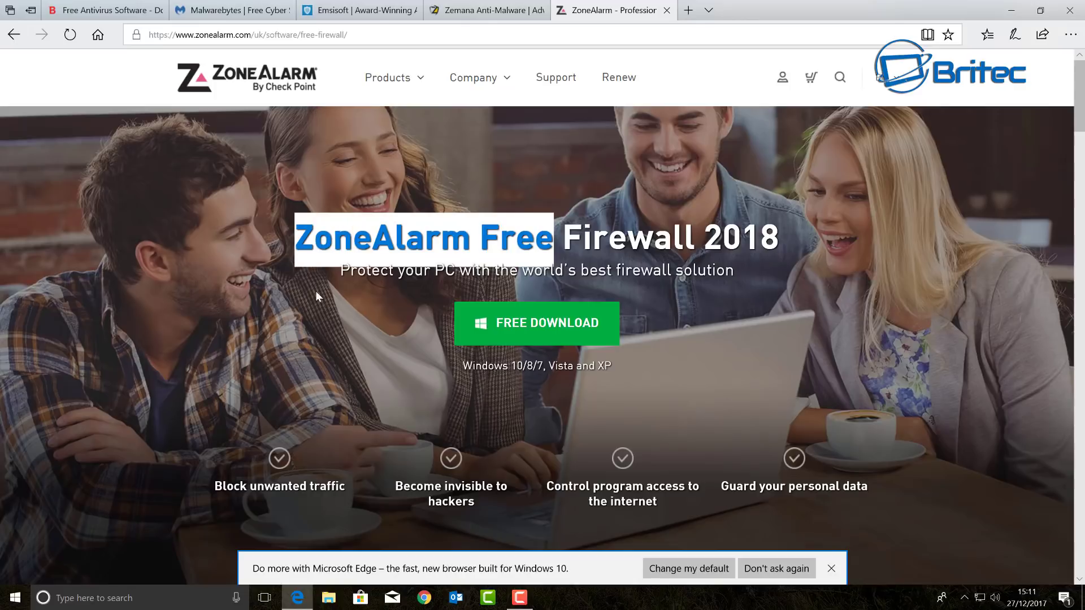
{"action": "left_click", "coordinate": [379, 314]}
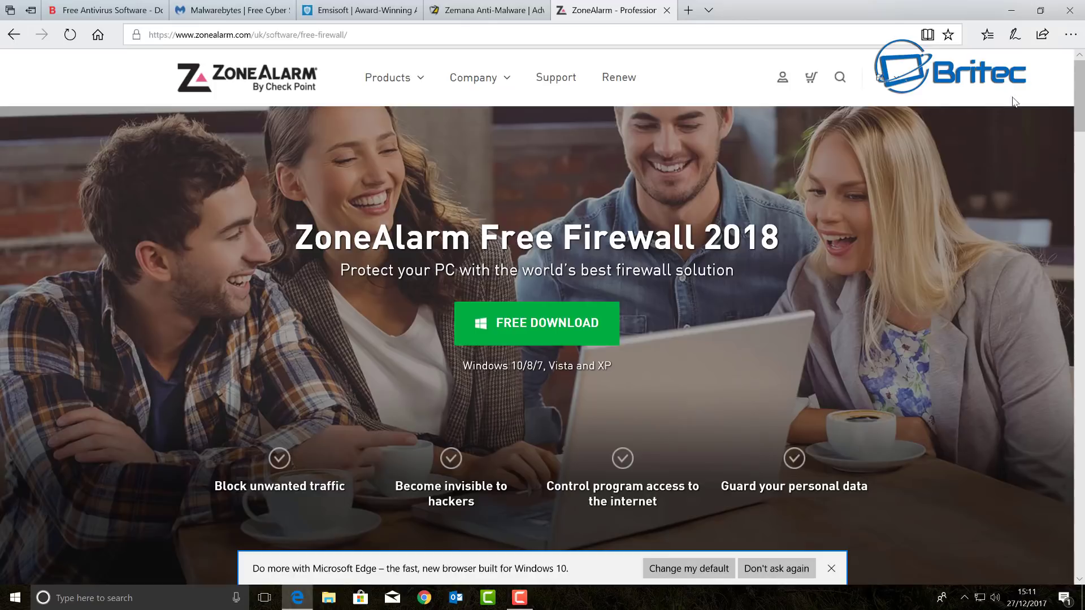
Minimize Edge and open Avast, Malwarebytes and ZoneAlarm from the hidden tray icons
{"action": "left_click", "coordinate": [1011, 10]}
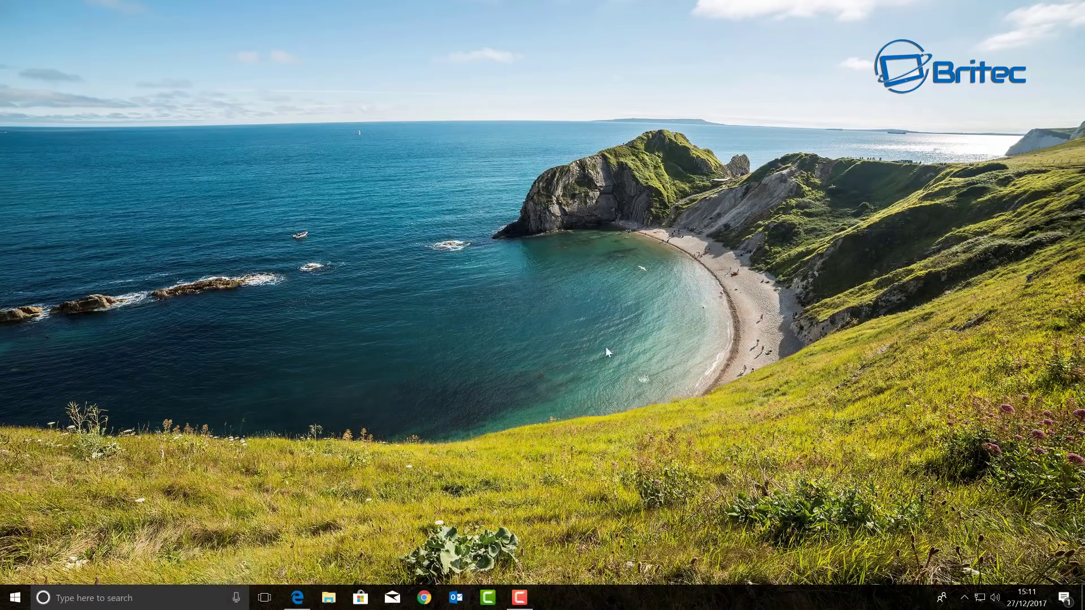
{"action": "left_click", "coordinate": [964, 597]}
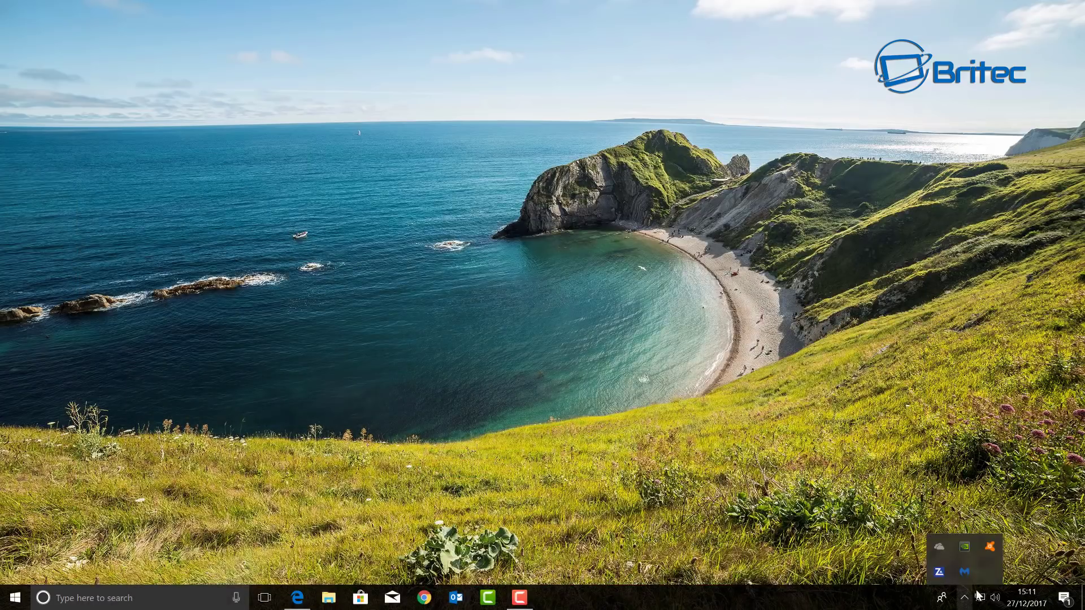
{"action": "left_click", "coordinate": [989, 547]}
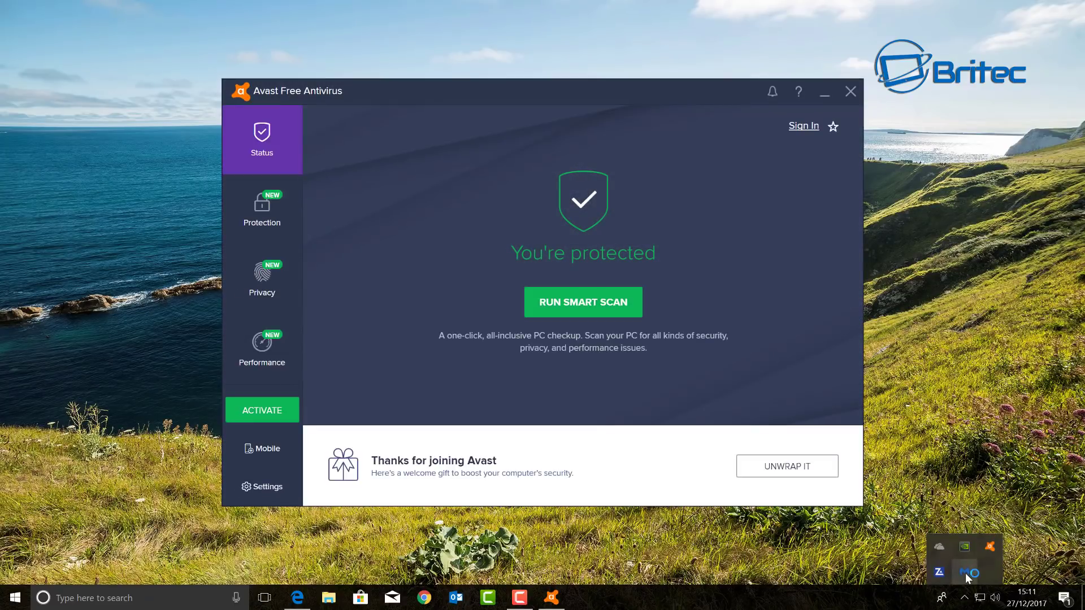
{"action": "left_click", "coordinate": [968, 574]}
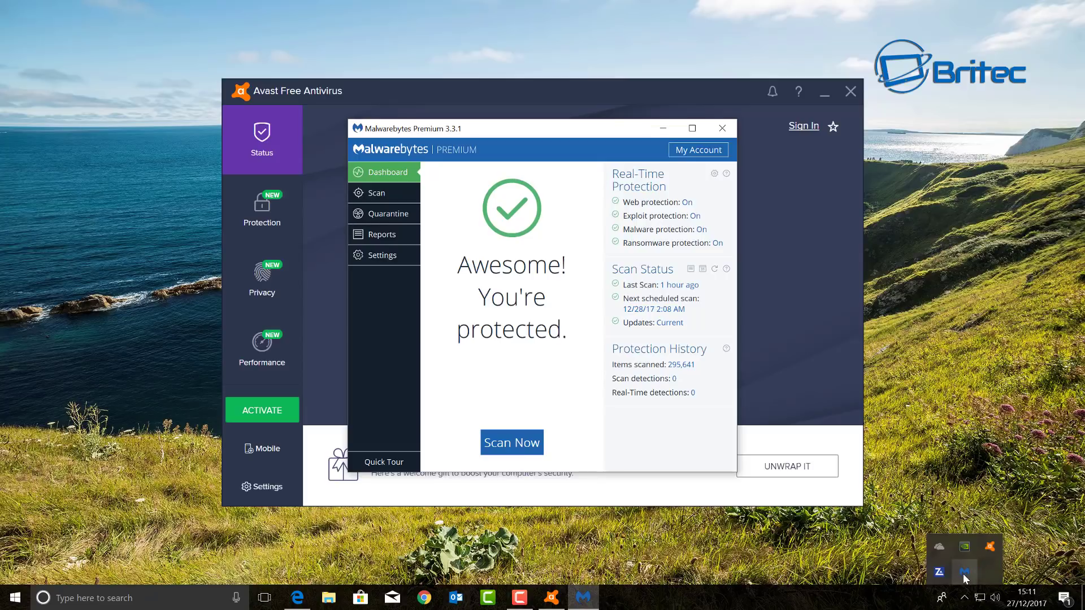
{"action": "left_click", "coordinate": [939, 573]}
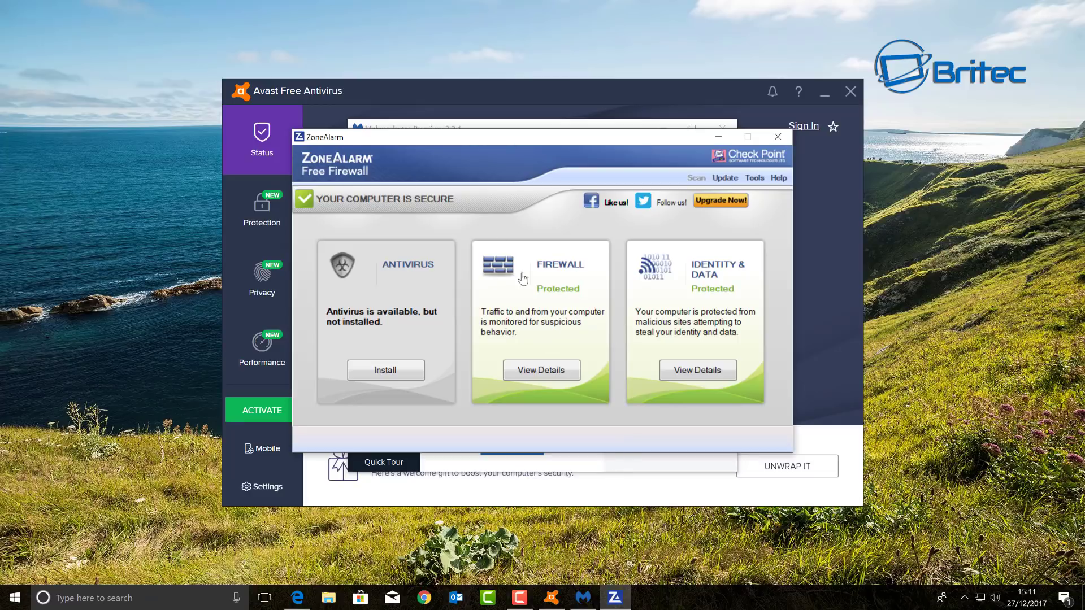
View ZoneAlarm's firewall details, then move its window slightly lower
{"action": "left_click", "coordinate": [556, 374]}
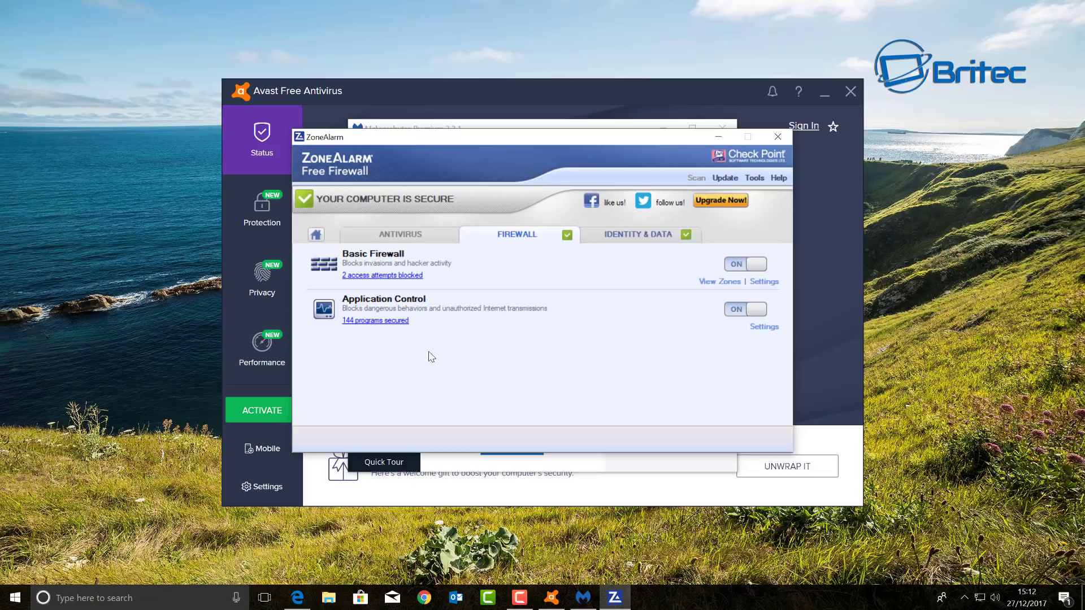
{"action": "left_click_drag", "start_coordinate": [559, 140], "coordinate": [562, 165]}
Close the ZoneAlarm, Malwarebytes and Avast windows
{"action": "left_click", "coordinate": [780, 162]}
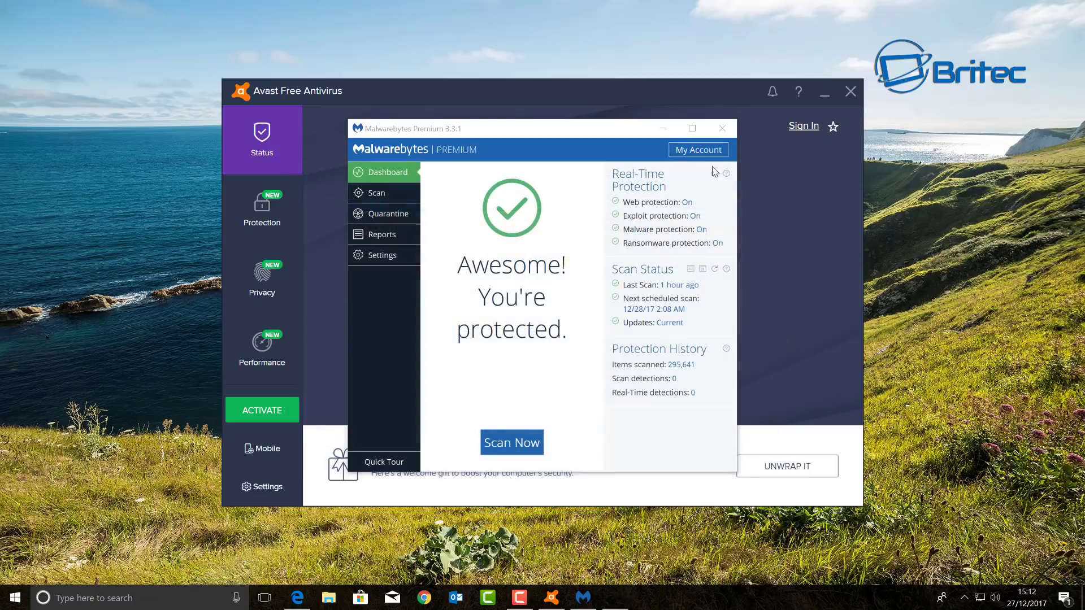
{"action": "left_click", "coordinate": [722, 129]}
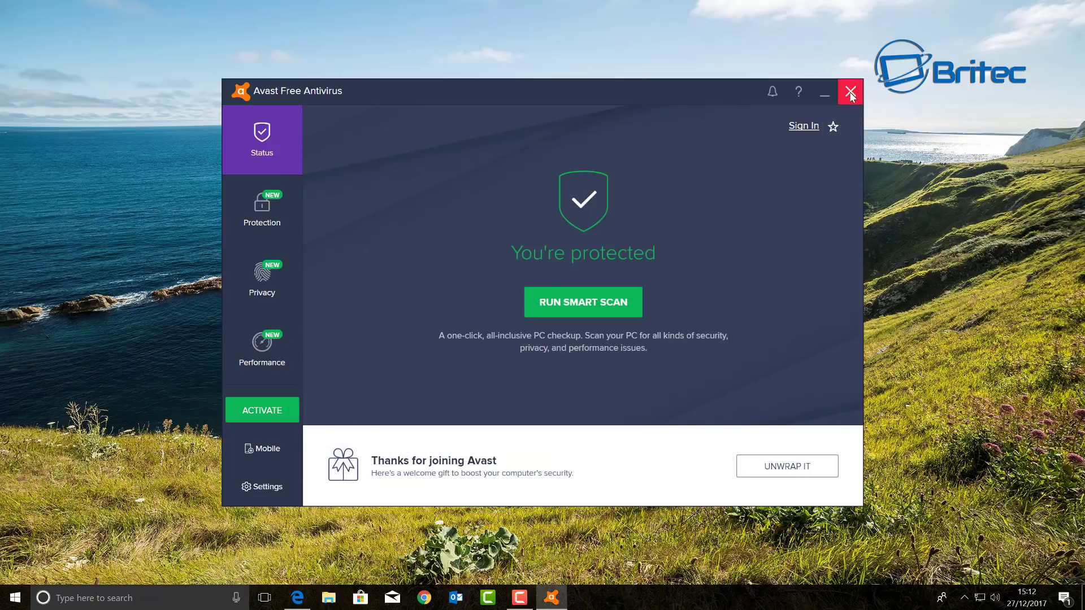
{"action": "left_click", "coordinate": [851, 94]}
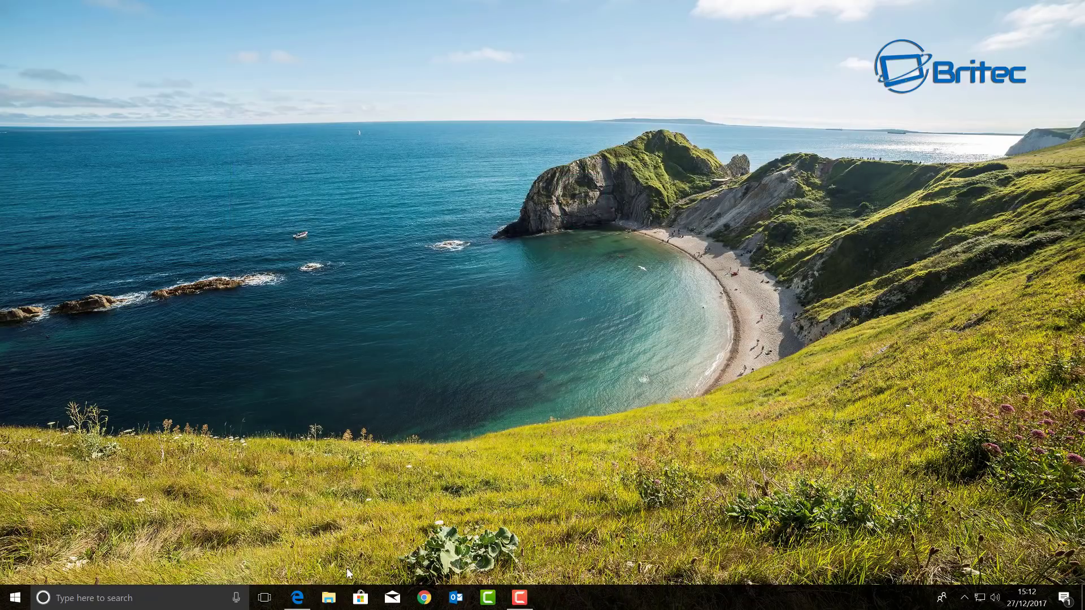
In Edge, cycle through the Bitdefender, Malwarebytes, Zemana and ZoneAlarm tabs, then minimize
{"action": "left_click", "coordinate": [297, 598]}
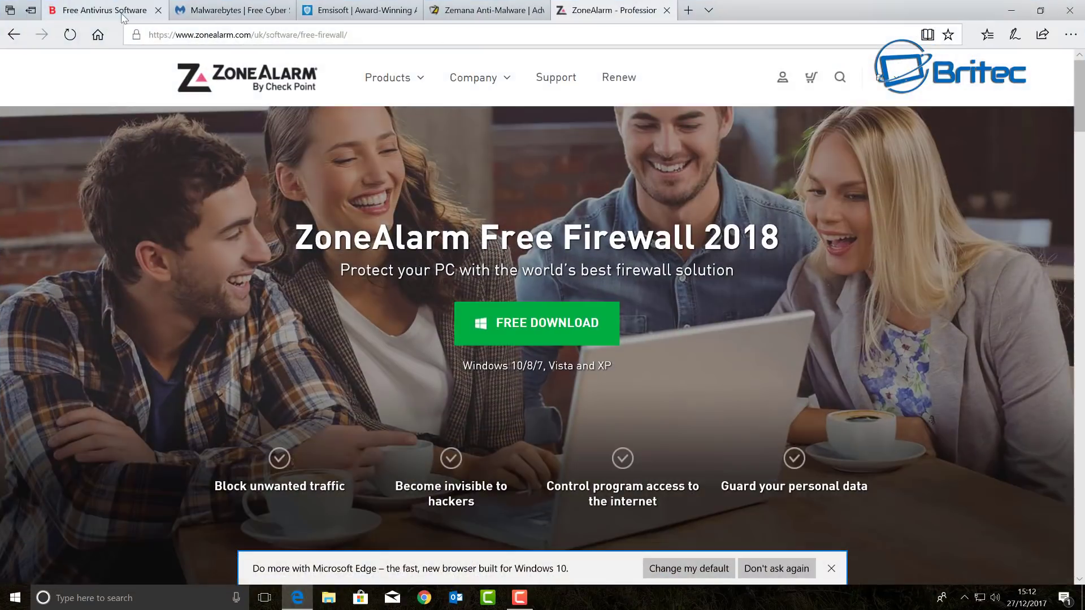
{"action": "left_click", "coordinate": [112, 16]}
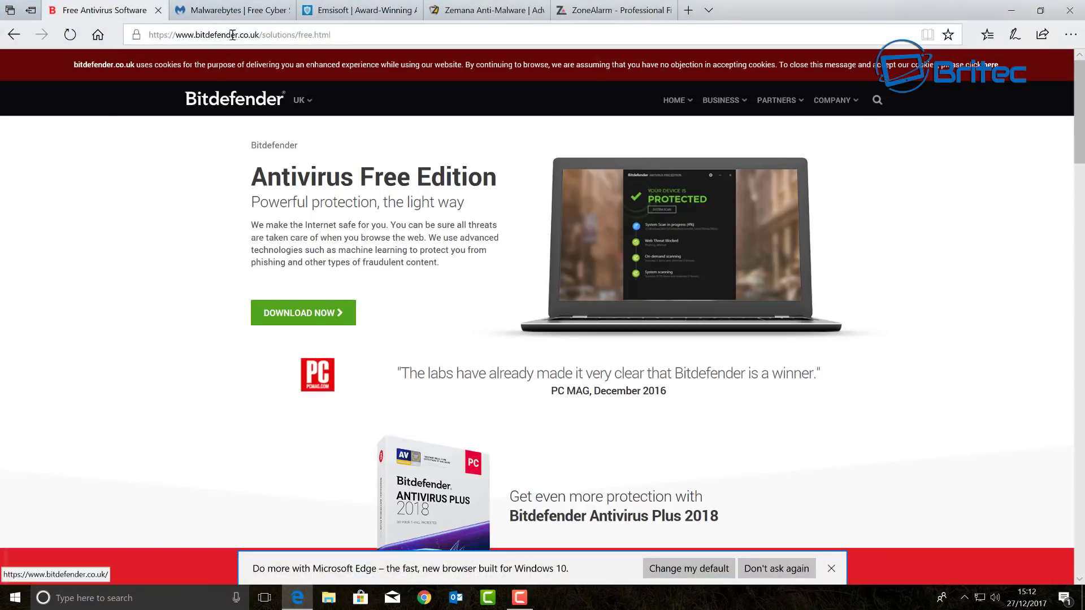
{"action": "left_click", "coordinate": [232, 11]}
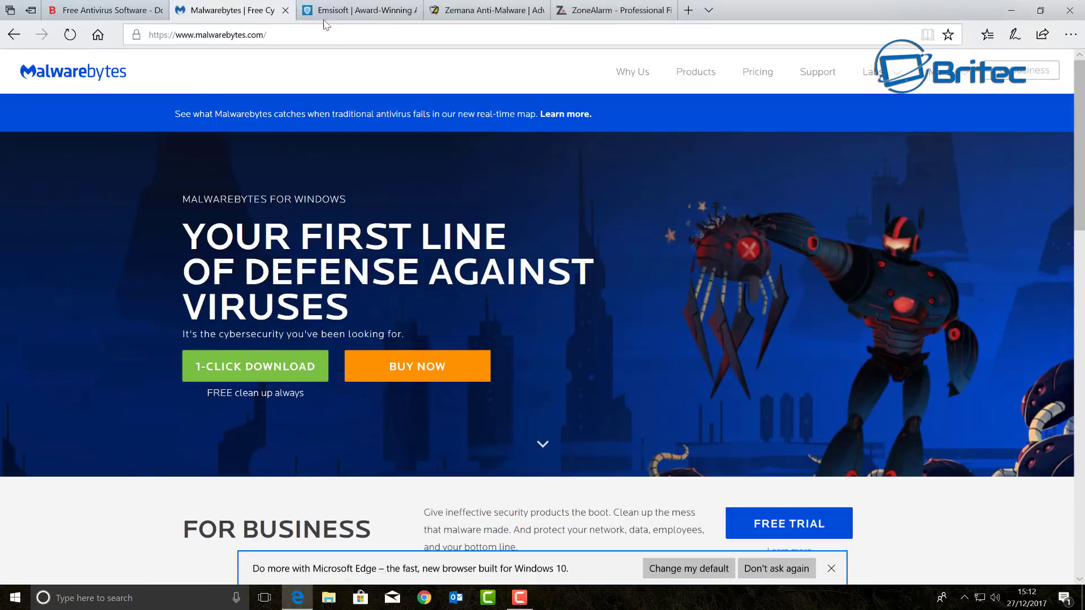
{"action": "left_click", "coordinate": [461, 11]}
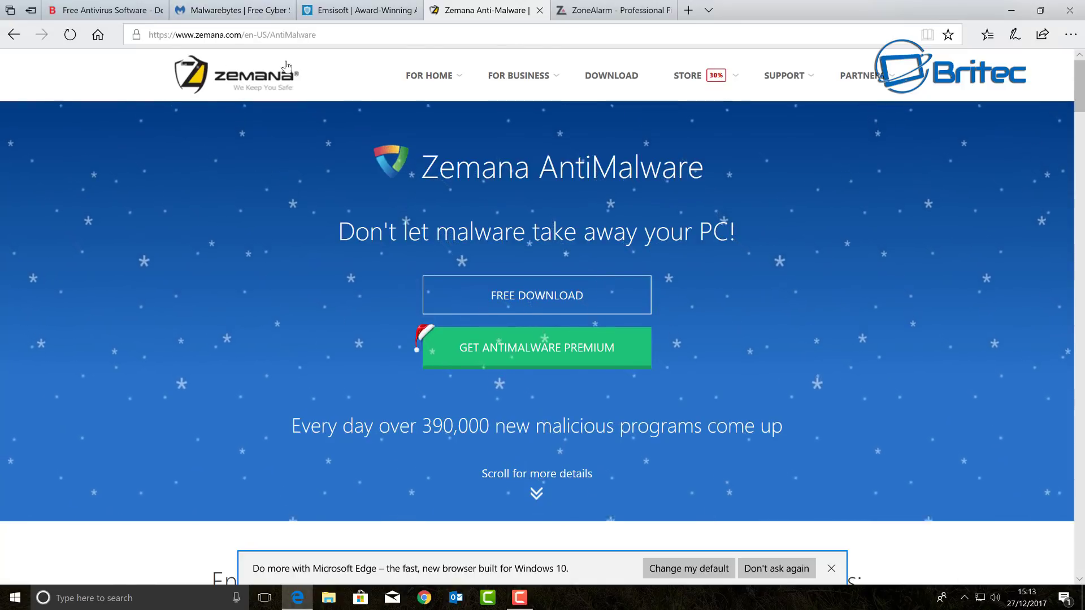
{"action": "left_click", "coordinate": [602, 11]}
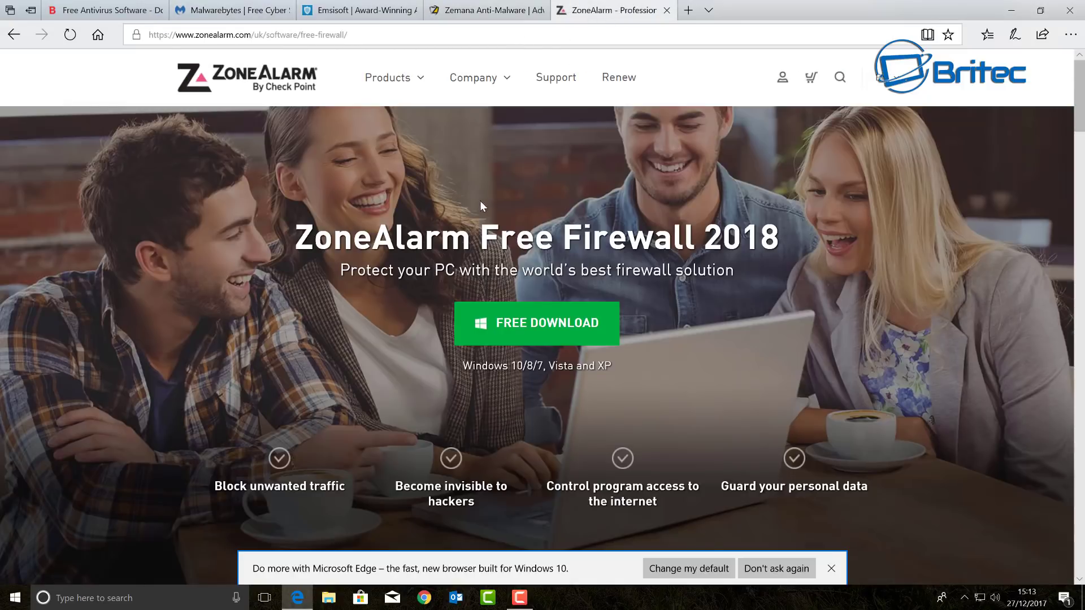
{"action": "left_click", "coordinate": [1015, 17]}
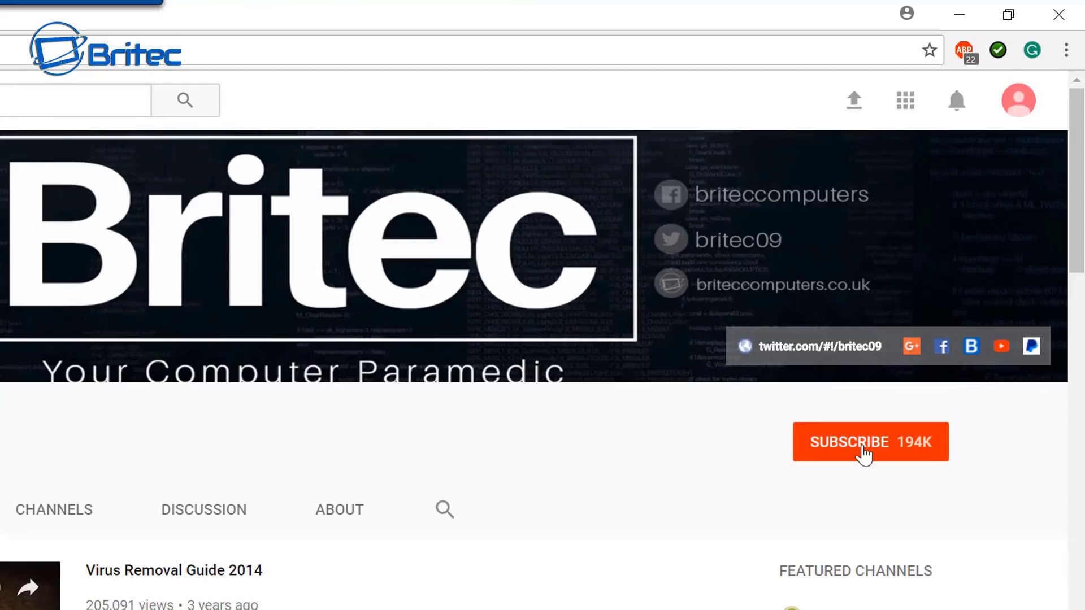
Subscribe to the Britec09 channel and turn on notifications for every new video
{"action": "left_click", "coordinate": [893, 392]}
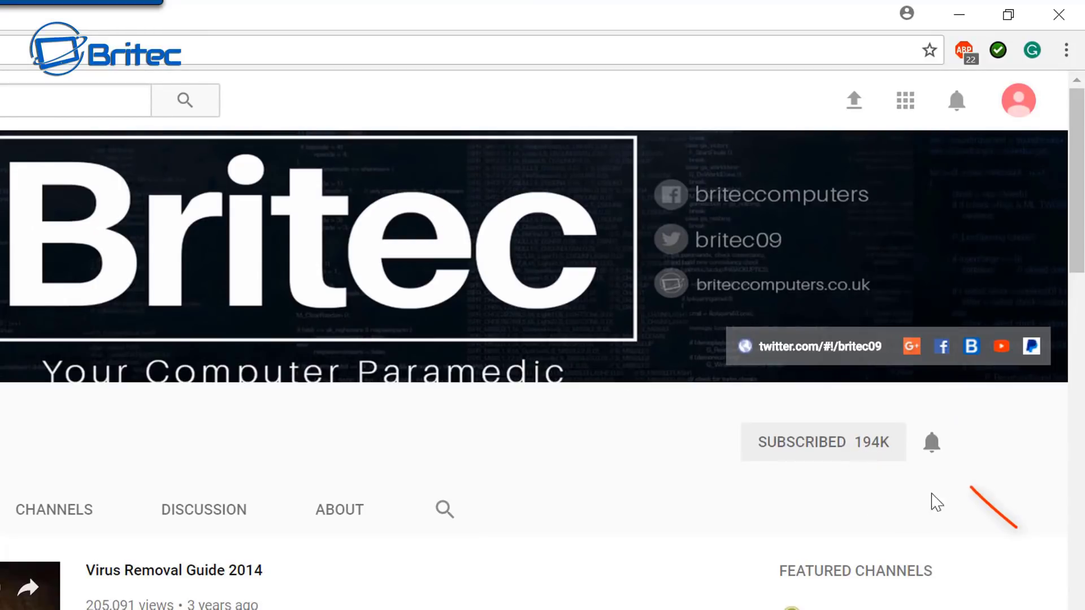
{"action": "left_click", "coordinate": [932, 445]}
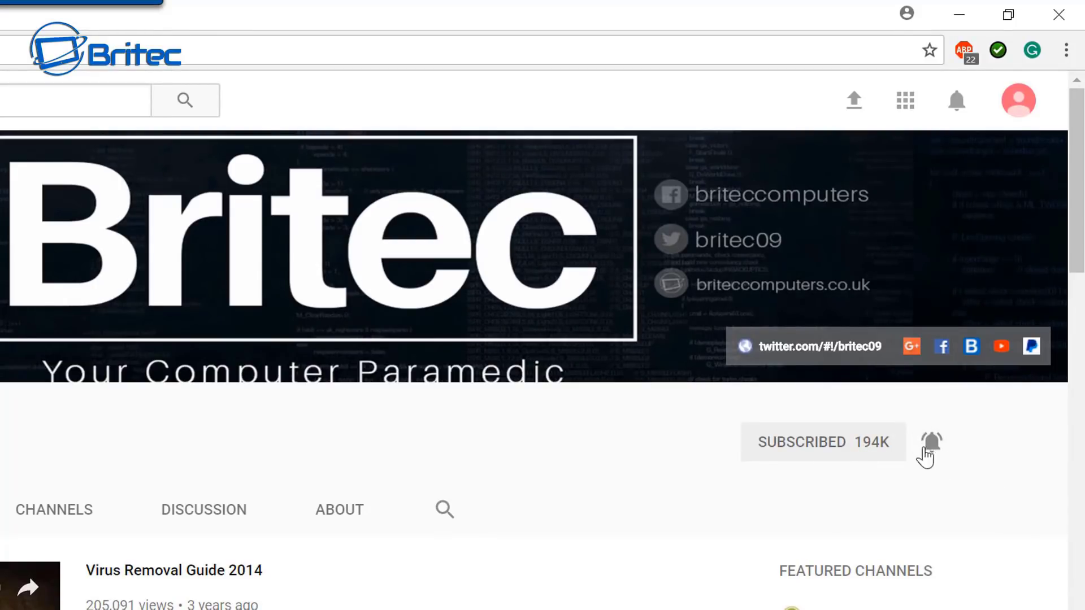